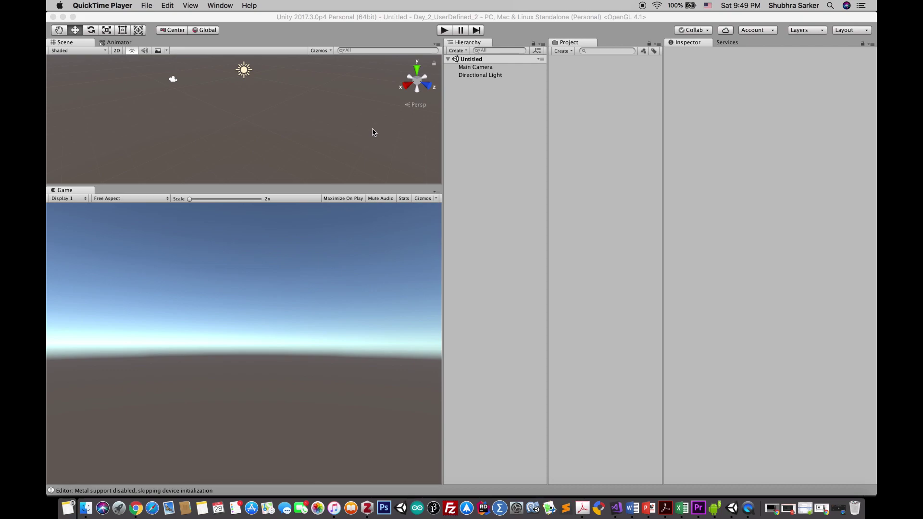
Switch to Unity, open the Asset Store and search it for the Vuforia assets.
{"action": "left_click", "coordinate": [374, 132]}
{"action": "key", "text": "super+9"}
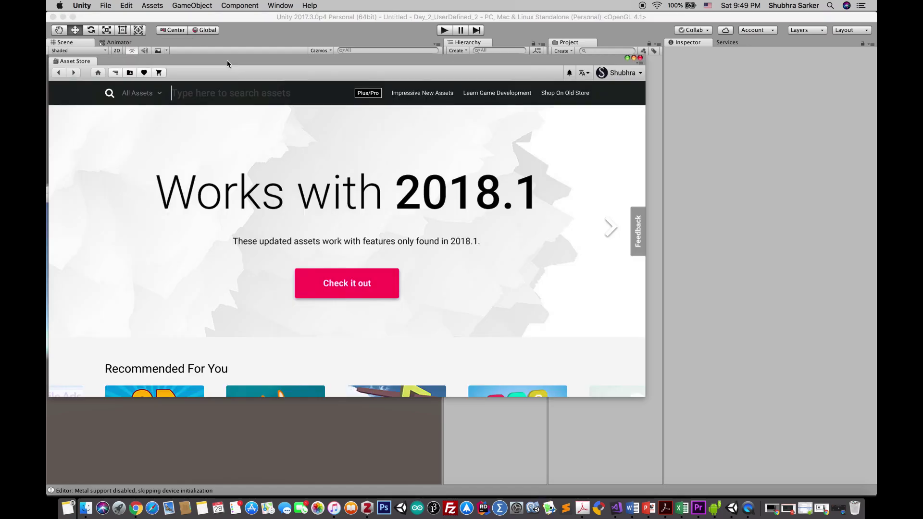
{"action": "type", "text": "Vufor"}
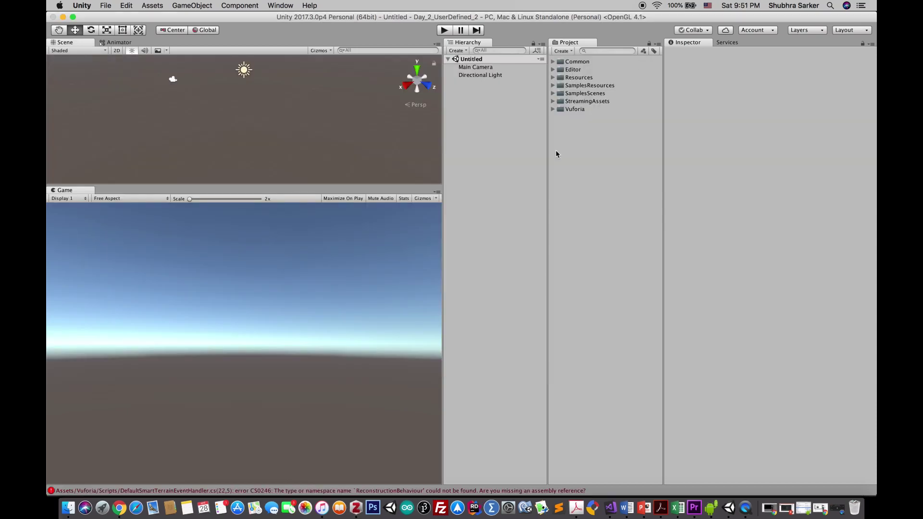
Read the script compile errors in the console and close it.
{"action": "left_click", "coordinate": [322, 491]}
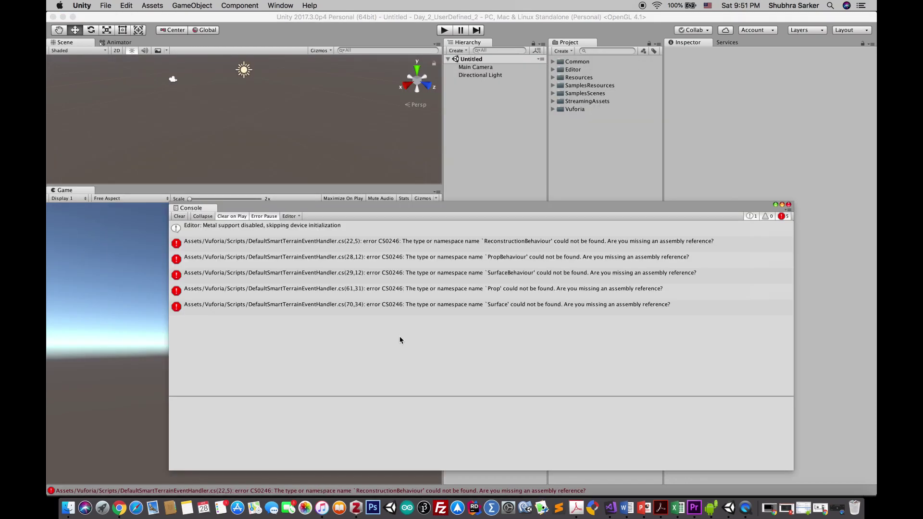
{"action": "left_click", "coordinate": [788, 205]}
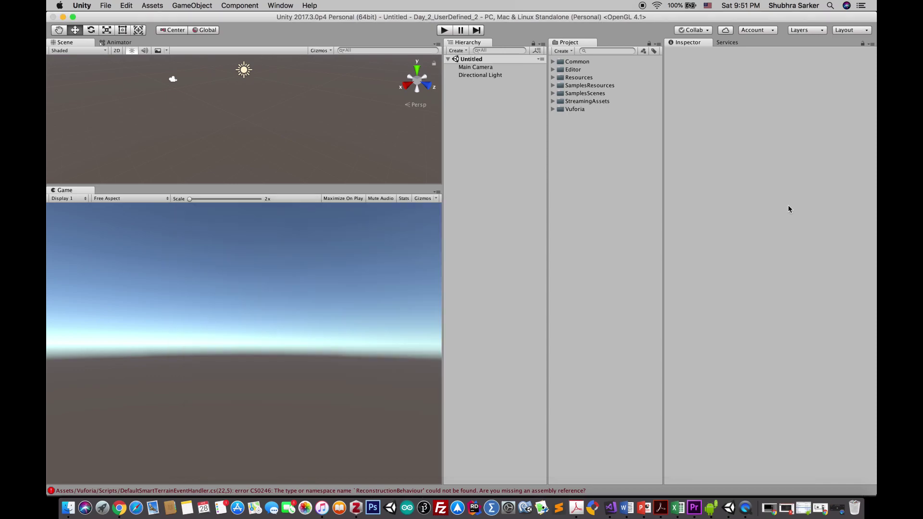
Add a Vuforia AR Camera to the scene, accepting the Vuforia assets update.
{"action": "left_click", "coordinate": [457, 50]}
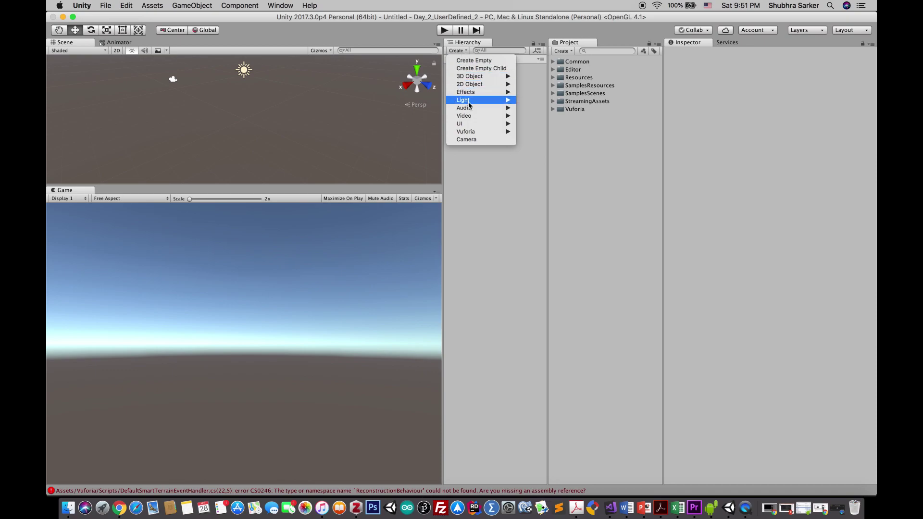
{"action": "mouse_move", "coordinate": [475, 133]}
{"action": "left_click", "coordinate": [535, 131]}
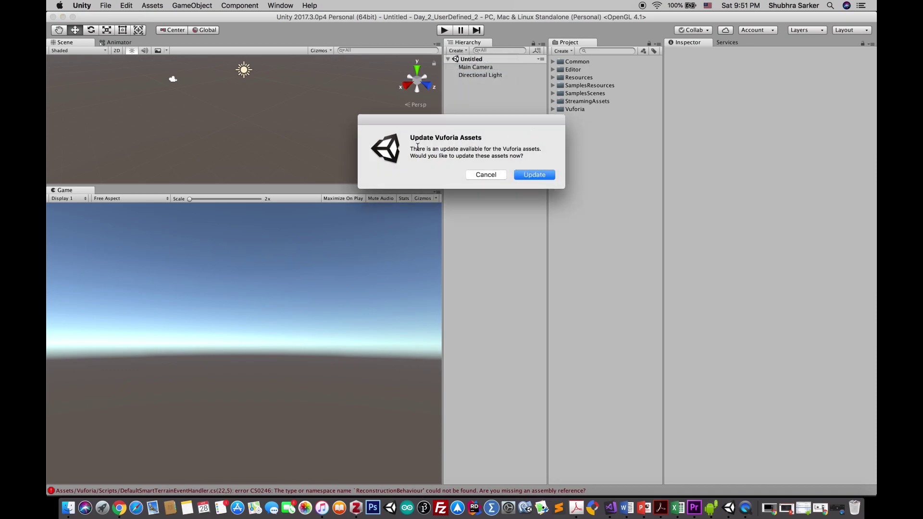
{"action": "left_click", "coordinate": [532, 176]}
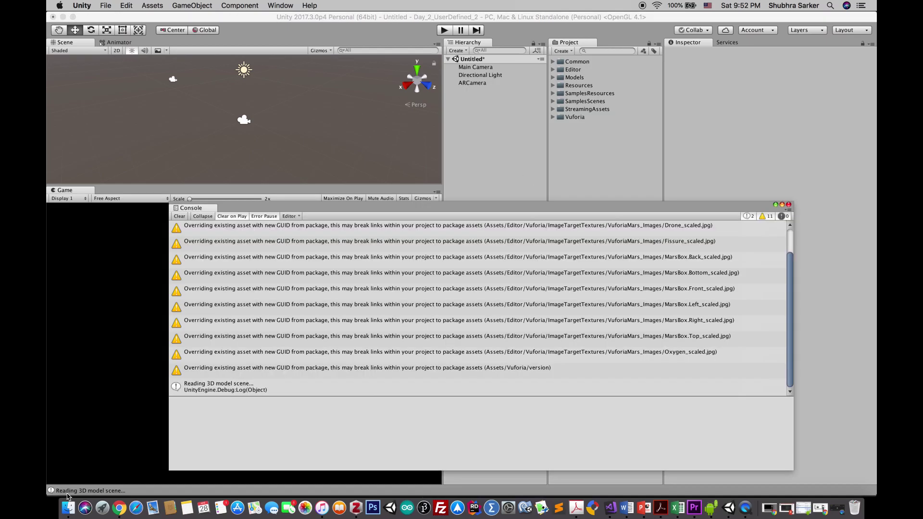
{"action": "left_click", "coordinate": [67, 491]}
{"action": "left_click", "coordinate": [788, 204]}
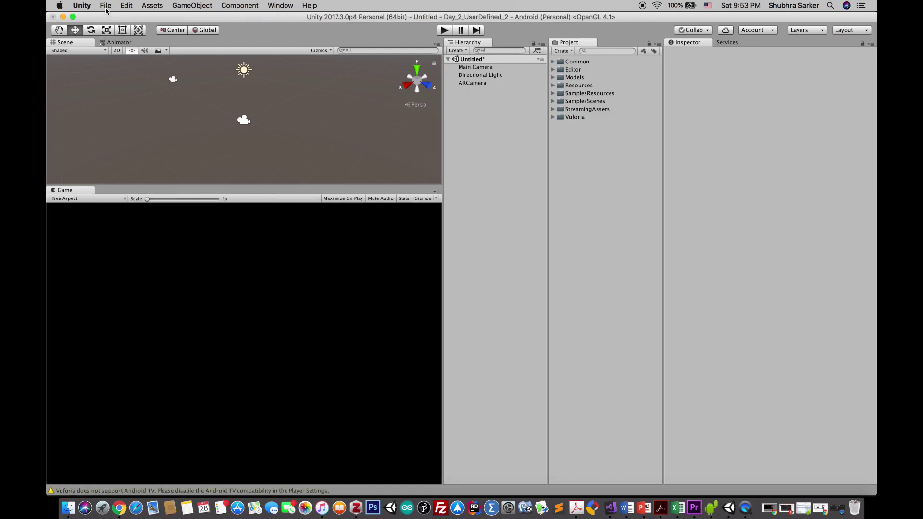
Enable Vuforia Augmented Reality support in the XR settings of the Android player settings.
{"action": "left_click", "coordinate": [106, 7]}
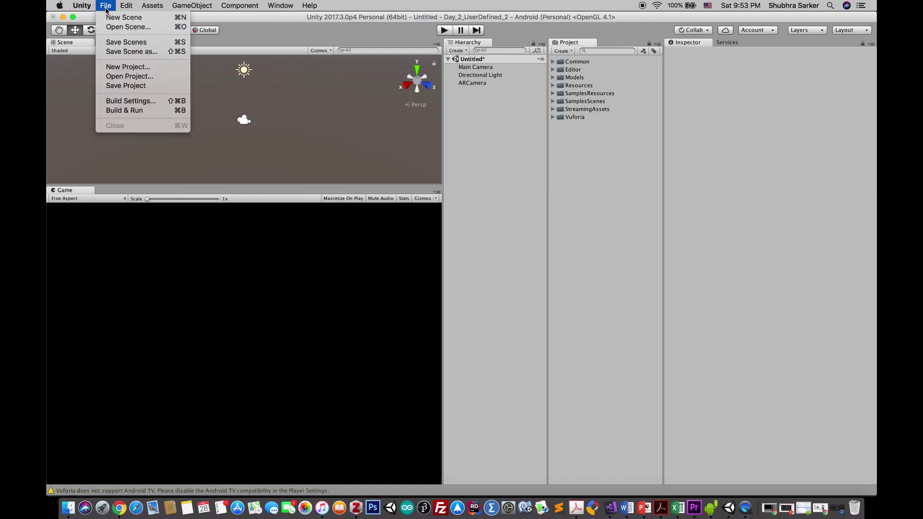
{"action": "left_click", "coordinate": [129, 102]}
{"action": "left_click", "coordinate": [168, 474]}
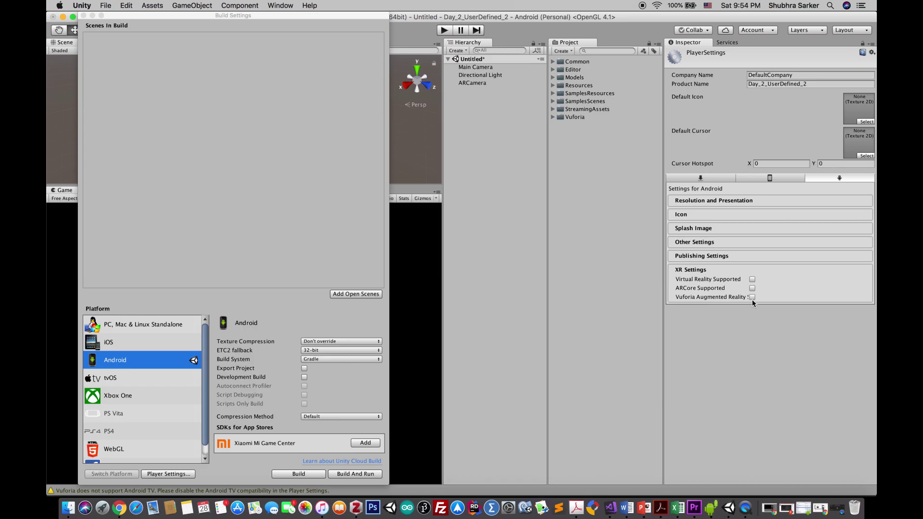
{"action": "left_click", "coordinate": [752, 298]}
{"action": "left_click", "coordinate": [83, 15]}
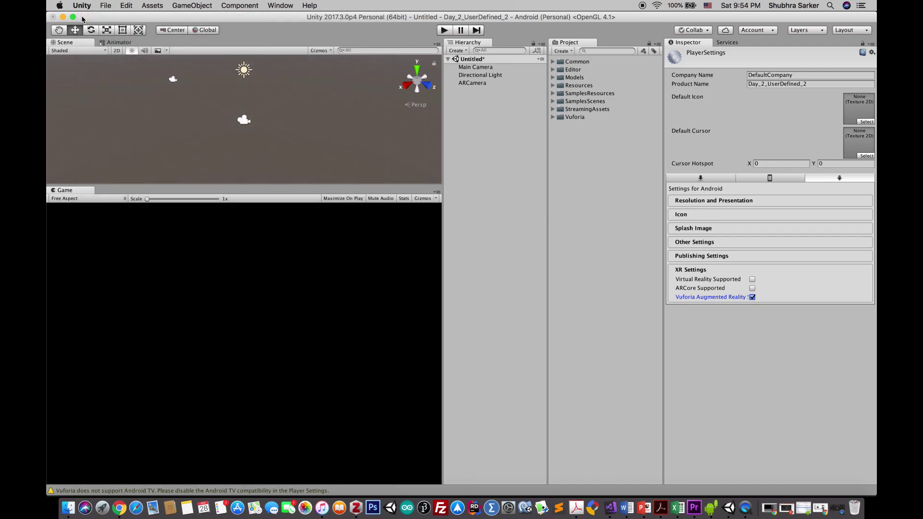
Open the Vuforia configuration from the ARCamera and make its App License Key ready for entry.
{"action": "left_click", "coordinate": [464, 85]}
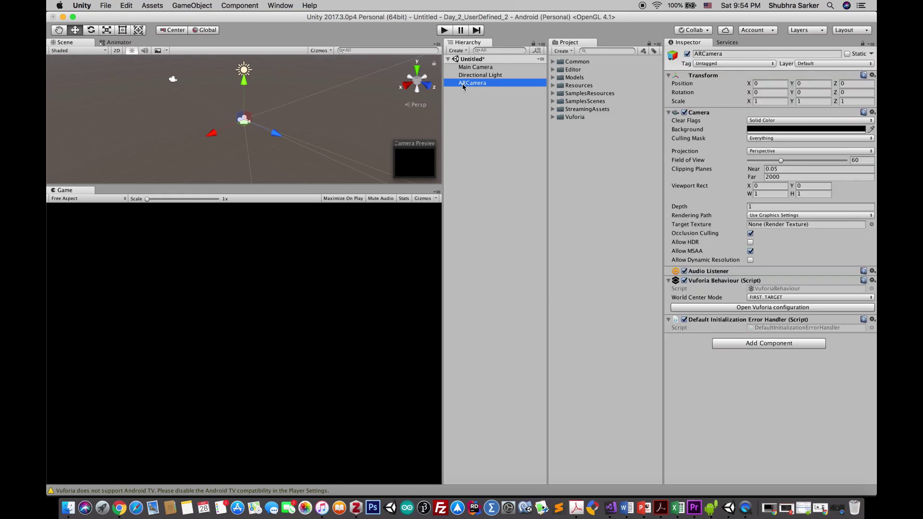
{"action": "left_click", "coordinate": [756, 307]}
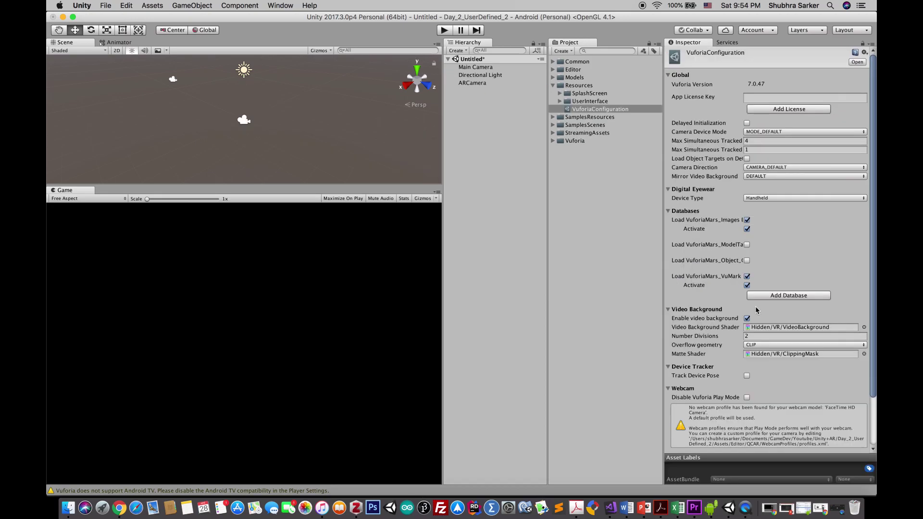
{"action": "left_click", "coordinate": [765, 99]}
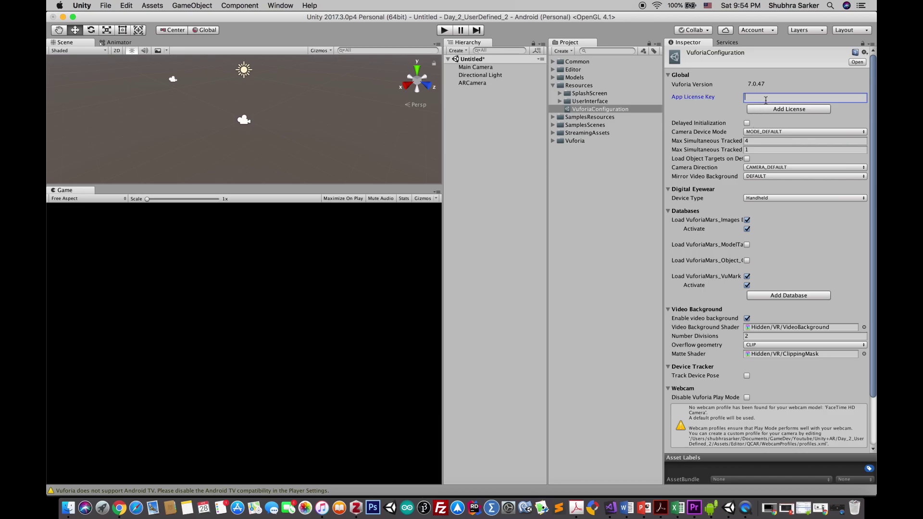
Switch to Chrome and log in to the Vuforia Developer Portal with the saved account credentials.
{"action": "left_click", "coordinate": [119, 508]}
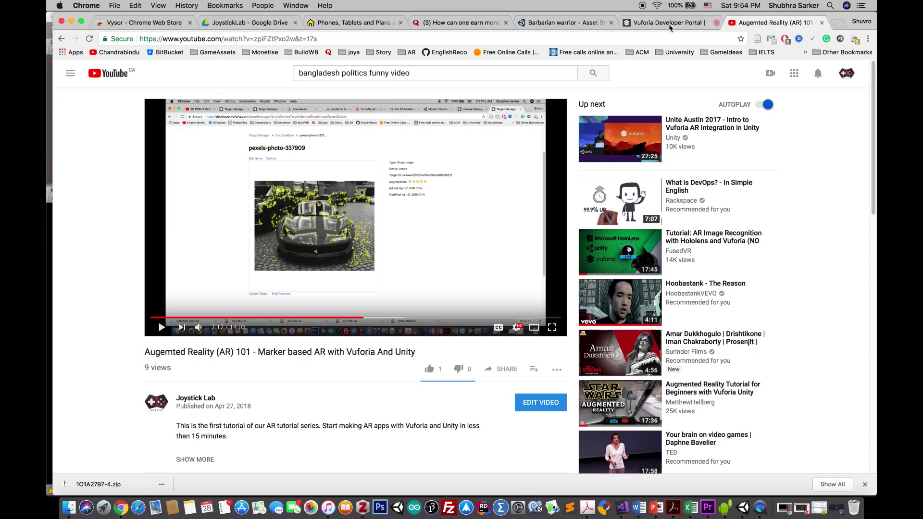
{"action": "left_click", "coordinate": [669, 24]}
{"action": "left_click", "coordinate": [648, 81]}
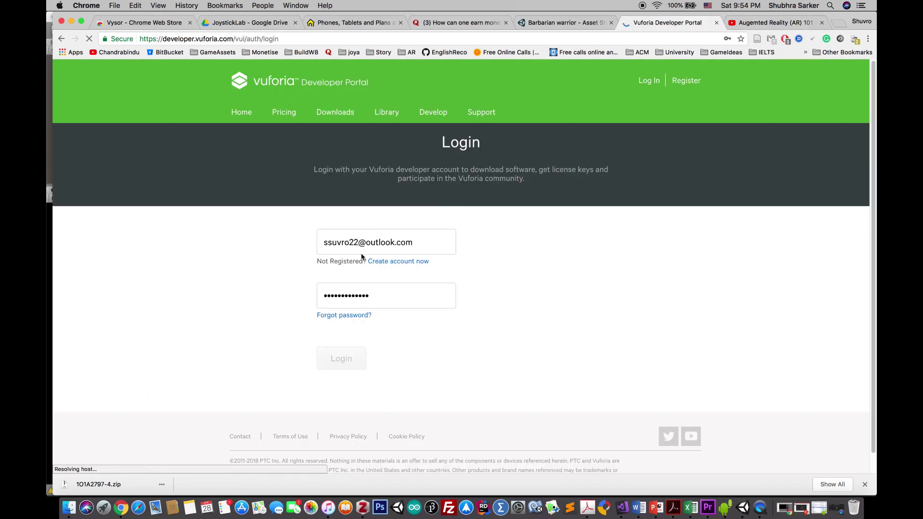
{"action": "left_click", "coordinate": [386, 288]}
{"action": "left_click", "coordinate": [342, 359]}
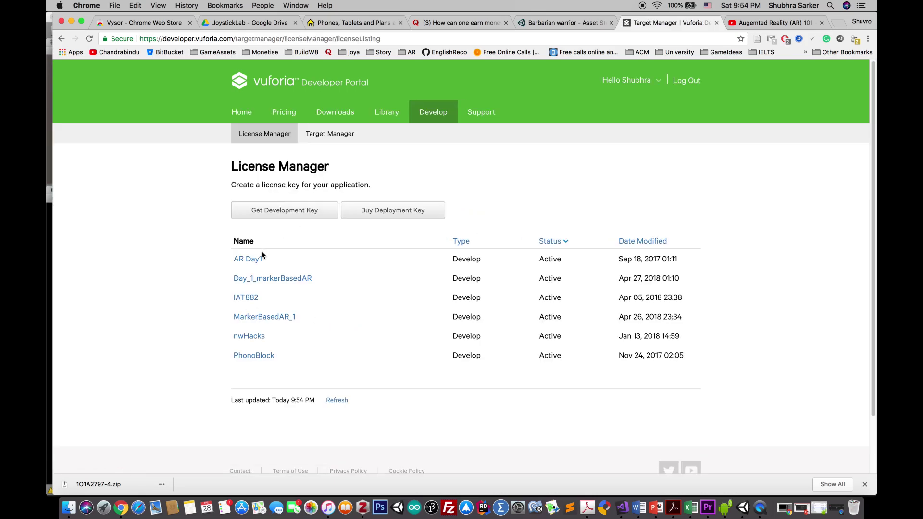
Copy the license key of MarkerBasedAR_1 and paste it as the App License Key in Unity's Vuforia configuration.
{"action": "left_click", "coordinate": [249, 316]}
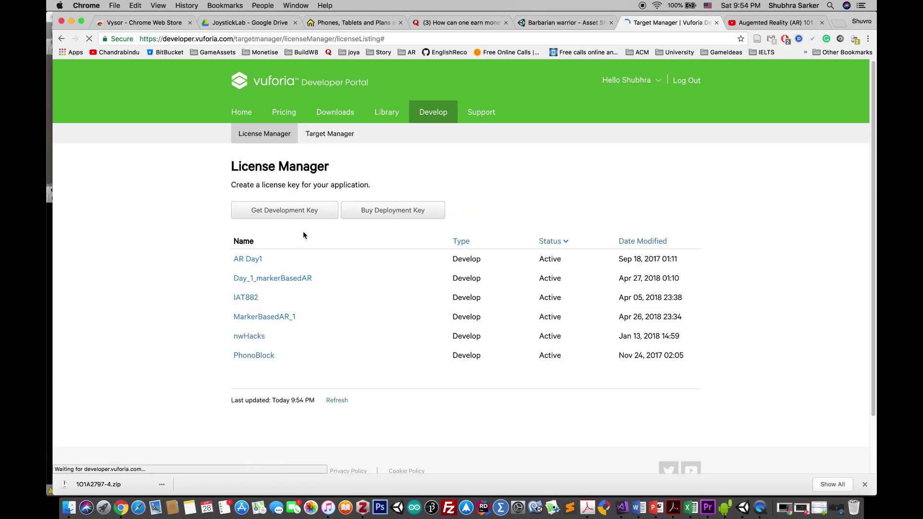
{"action": "triple_click", "coordinate": [286, 292]}
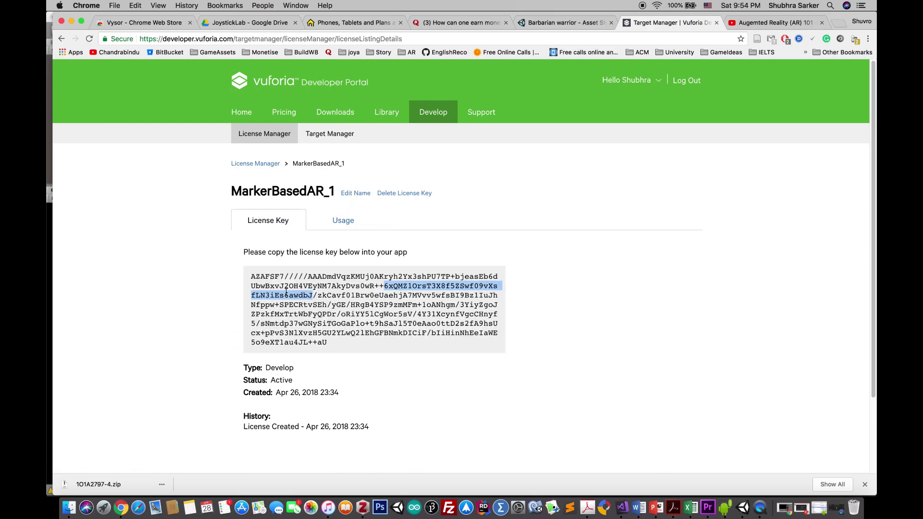
{"action": "left_click", "coordinate": [287, 292]}
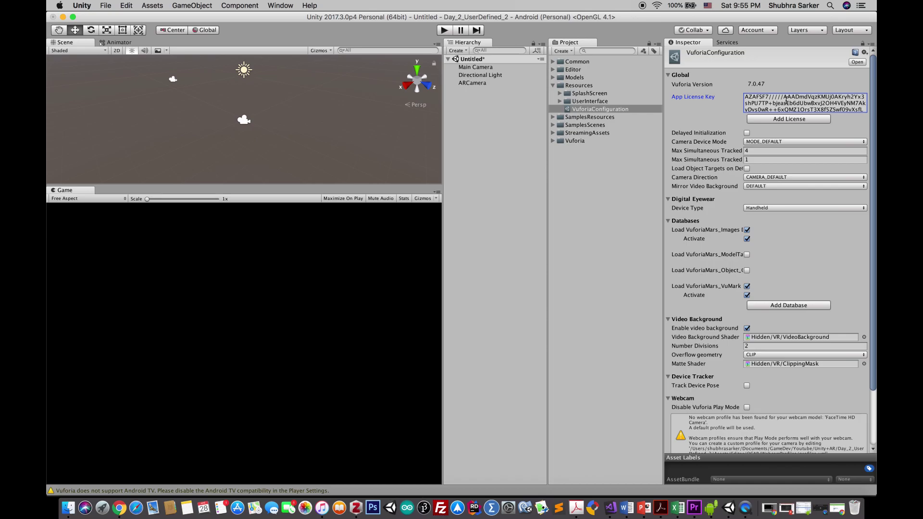
Open the 3-UserDefinedTargets scene from the SamplesScenes folder.
{"action": "left_click", "coordinate": [553, 86]}
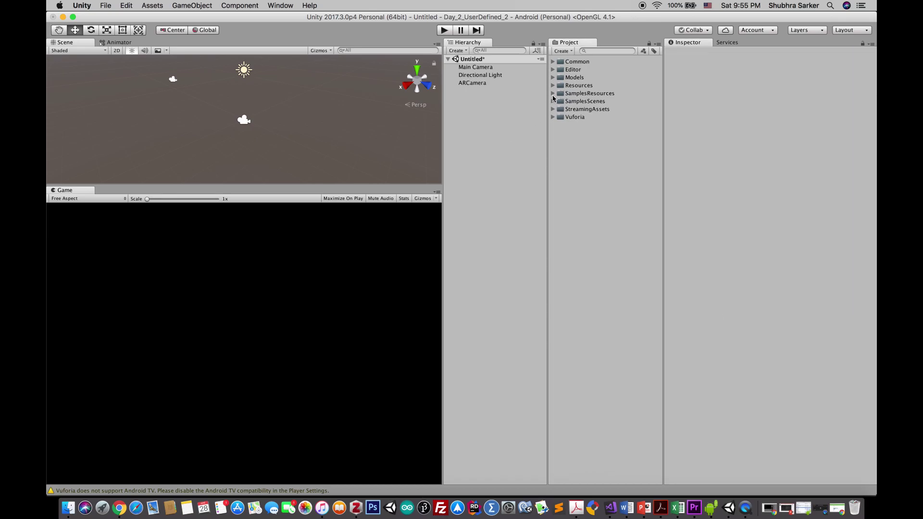
{"action": "left_click", "coordinate": [553, 101]}
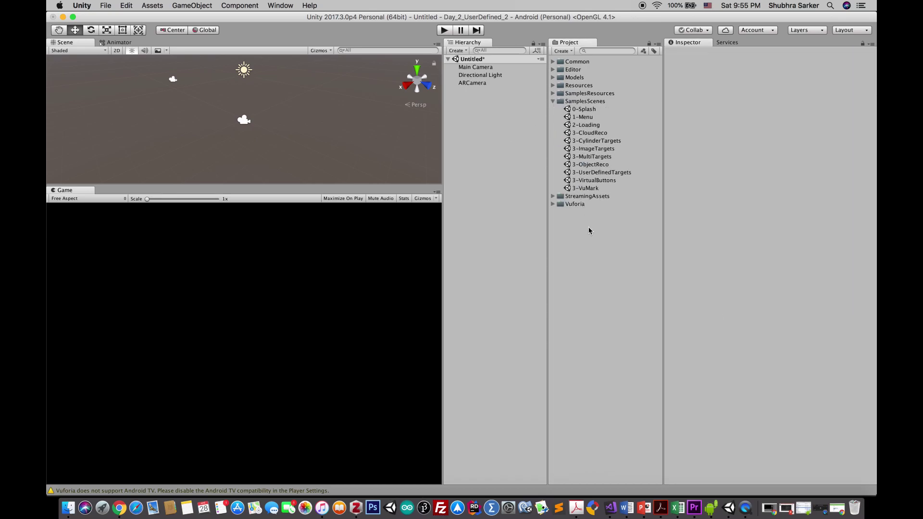
{"action": "double_click", "coordinate": [597, 173]}
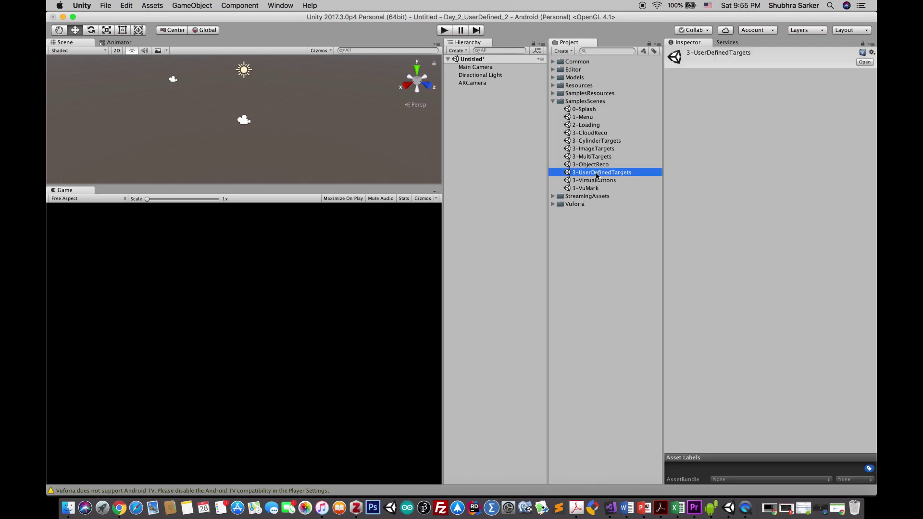
{"action": "left_click", "coordinate": [427, 181]}
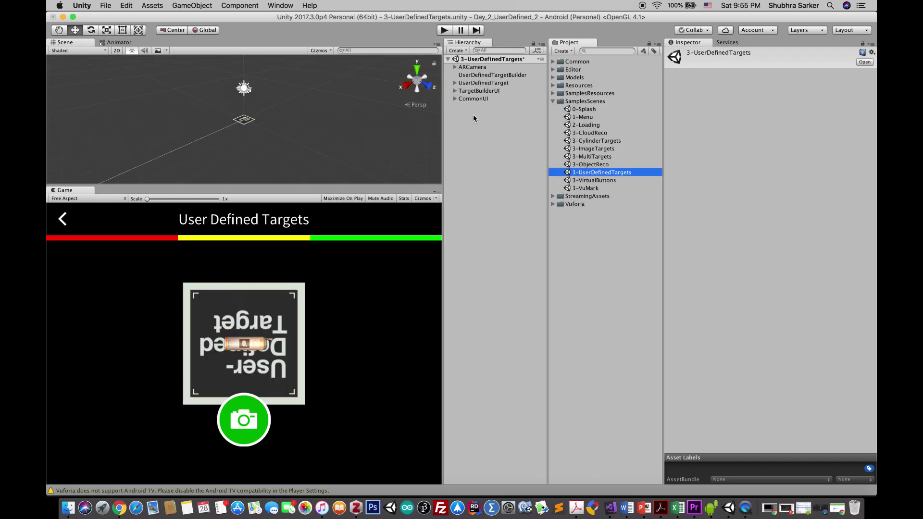
Examine the ARCamera's Vuforia configuration and the contents of the CommonUI object in the sample scene.
{"action": "left_click", "coordinate": [471, 68]}
{"action": "left_click", "coordinate": [746, 308]}
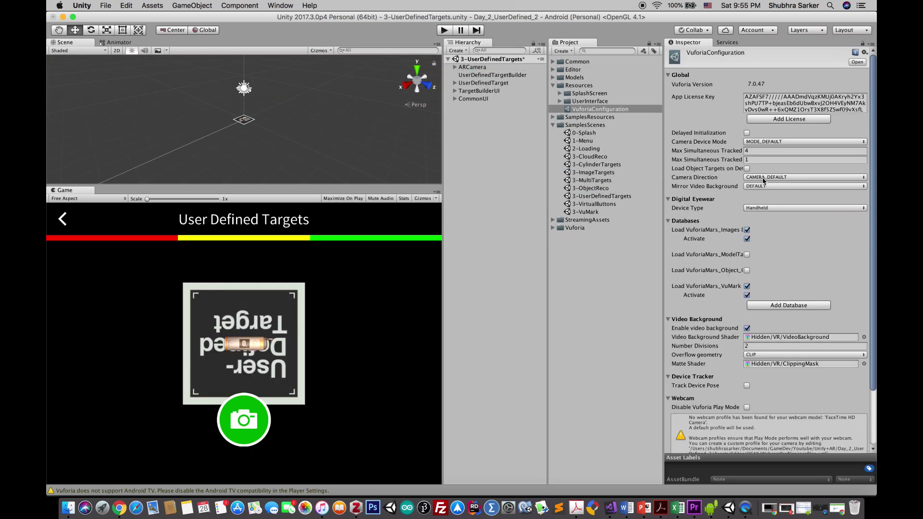
{"action": "left_click", "coordinate": [475, 99]}
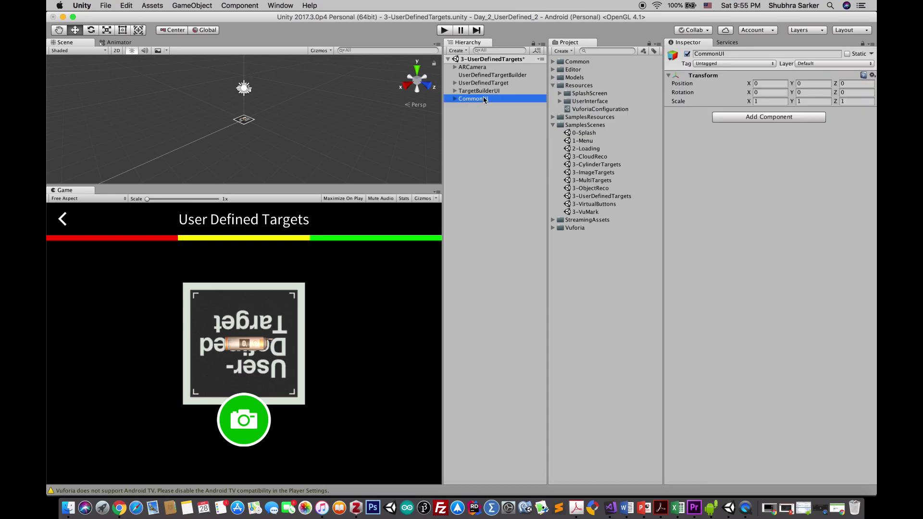
{"action": "left_click", "coordinate": [505, 195]}
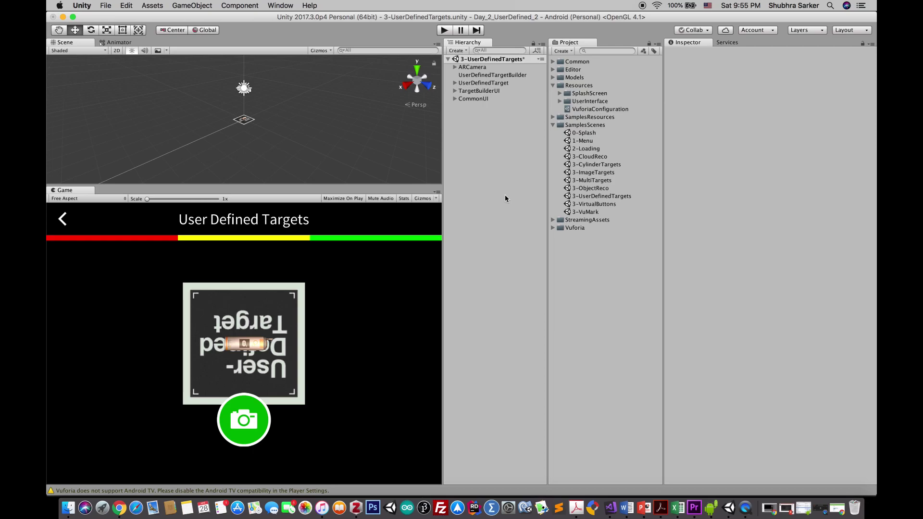
{"action": "left_click", "coordinate": [454, 99]}
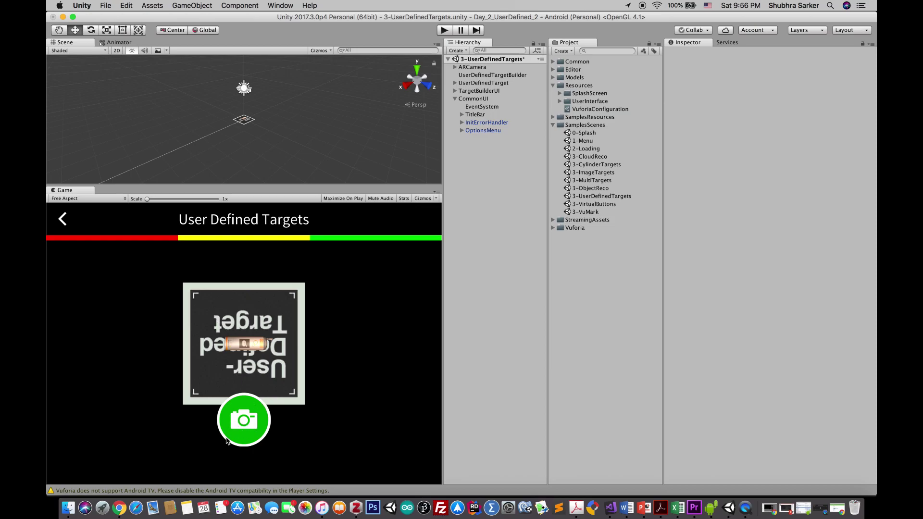
{"action": "left_click", "coordinate": [244, 423]}
{"action": "left_click", "coordinate": [454, 99]}
Delete the OxygenTank model from under UserDefinedTarget.
{"action": "left_click", "coordinate": [455, 83]}
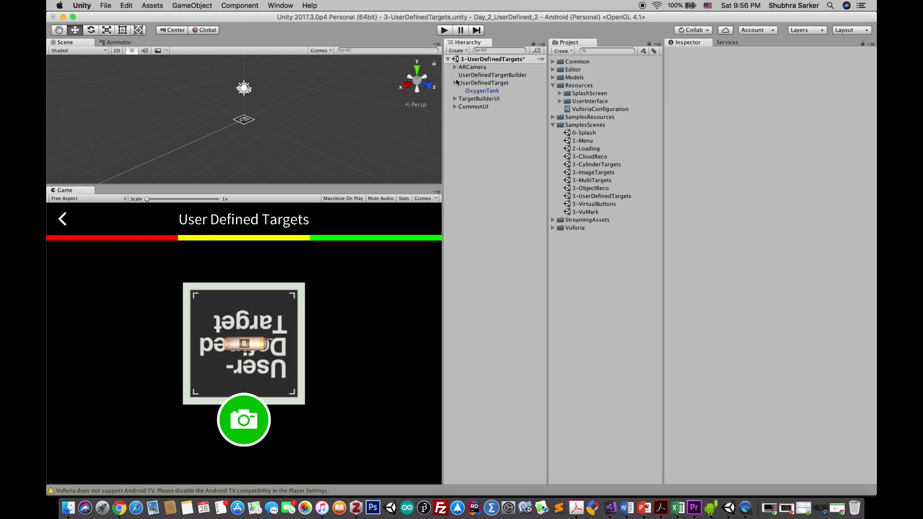
{"action": "left_click", "coordinate": [474, 91]}
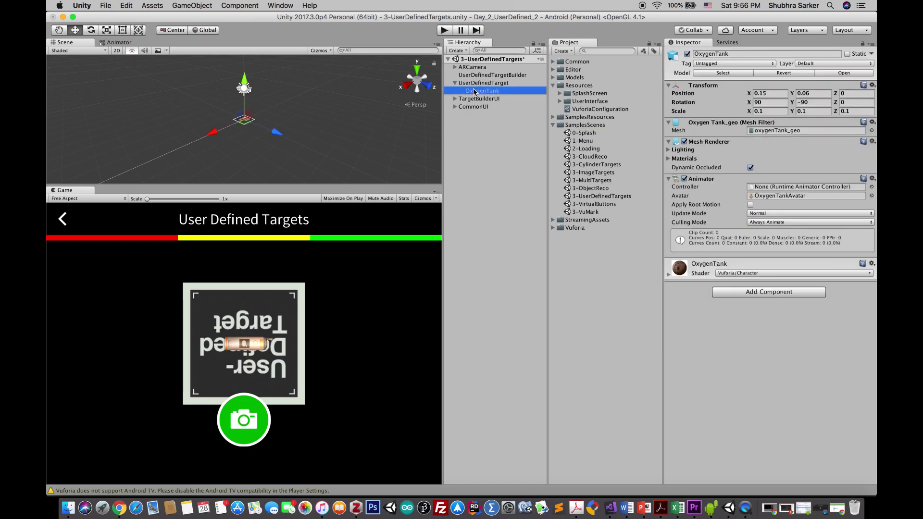
{"action": "right_click", "coordinate": [474, 92]}
{"action": "left_click", "coordinate": [500, 139]}
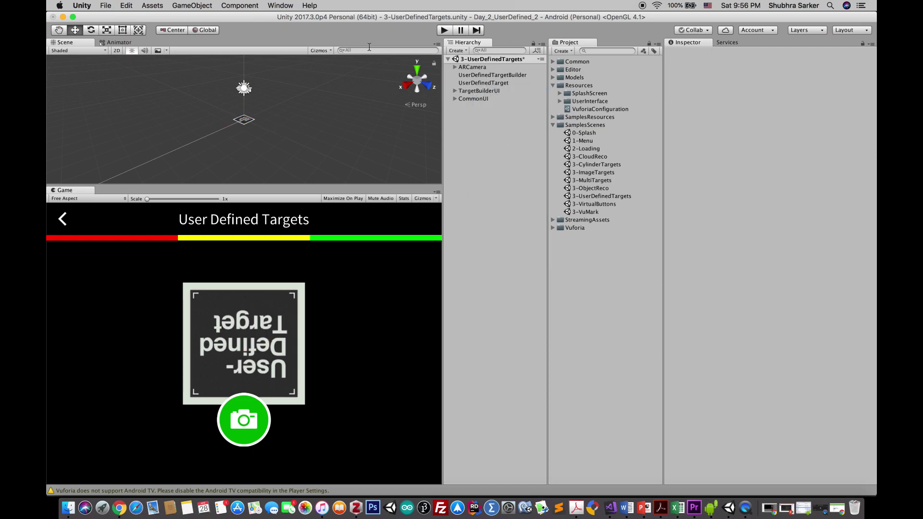
Open the Asset Store, search for "cartoon cat" and look through the results.
{"action": "left_click", "coordinate": [281, 6]}
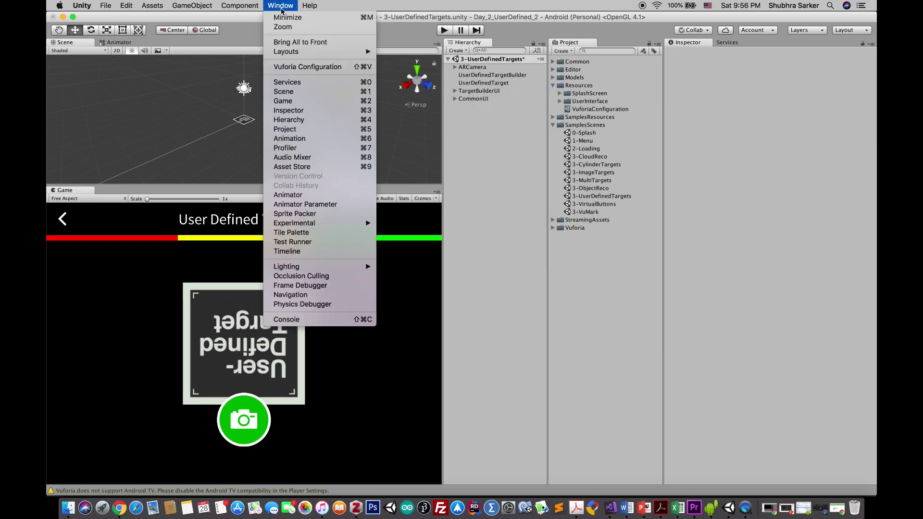
{"action": "left_click", "coordinate": [315, 166]}
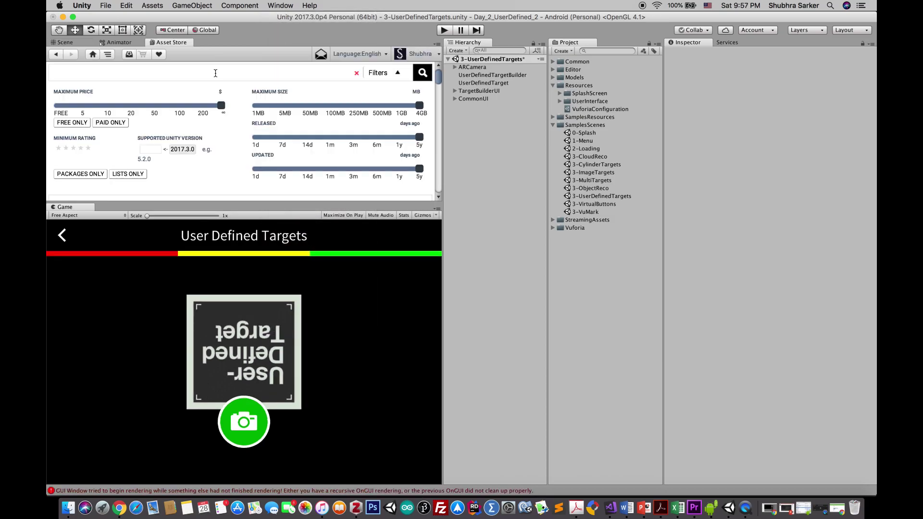
{"action": "type", "text": "cartoon cat"}
{"action": "key", "text": "Return"}
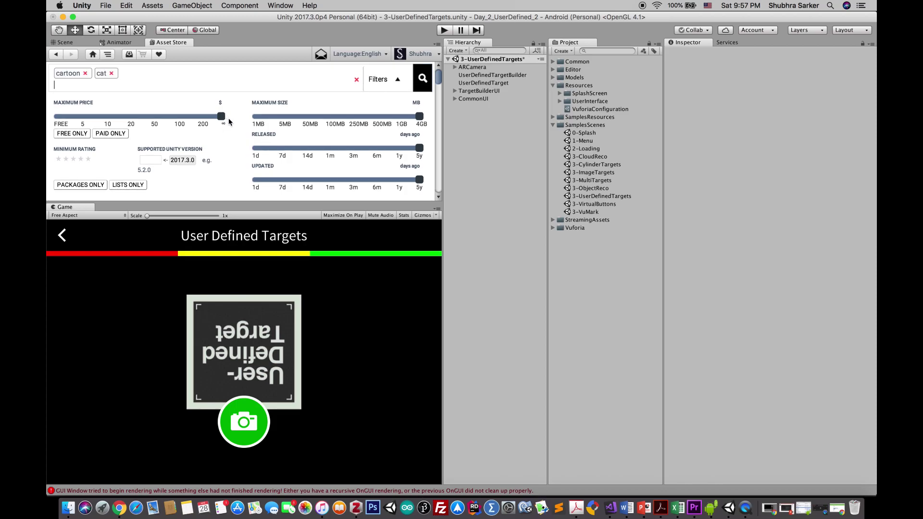
{"action": "scroll", "coordinate": [231, 133], "scroll_direction": "down", "scroll_amount": 2}
{"action": "scroll", "coordinate": [232, 137], "scroll_direction": "down", "scroll_amount": 2}
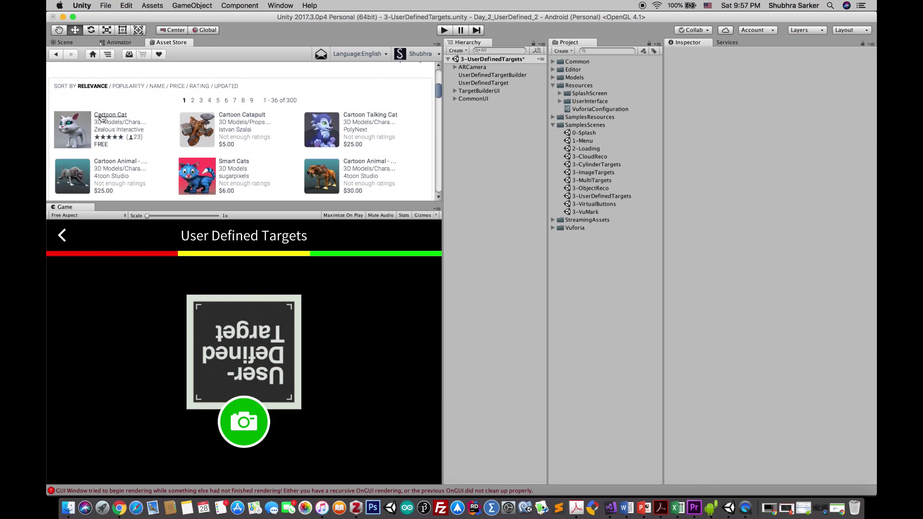
Open the free Cartoon Cat asset by Zealous Interactive and import its complete package into the project.
{"action": "left_click", "coordinate": [137, 123]}
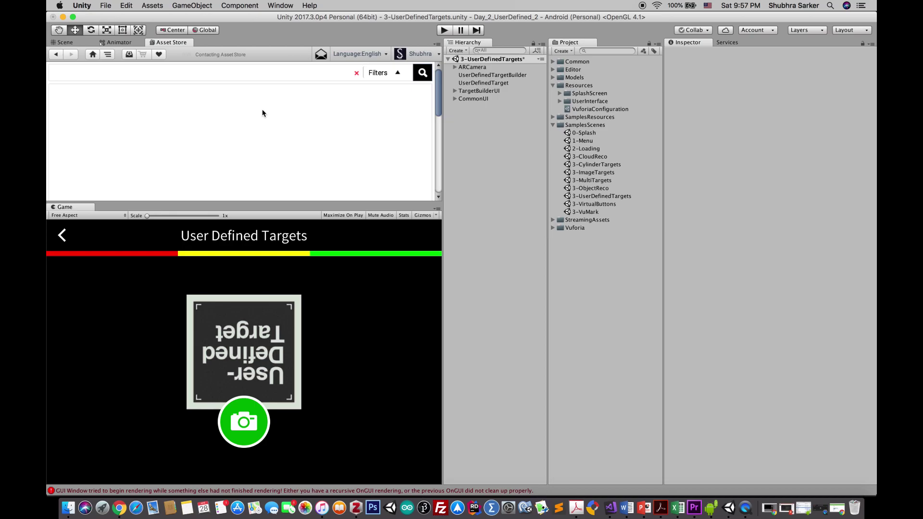
{"action": "scroll", "coordinate": [262, 109], "scroll_direction": "down", "scroll_amount": 5}
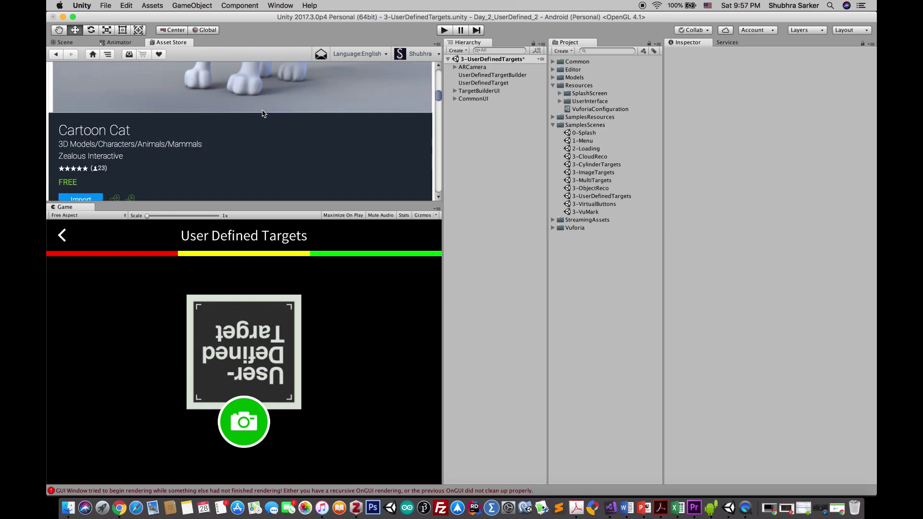
{"action": "scroll", "coordinate": [83, 166], "scroll_direction": "down", "scroll_amount": 2}
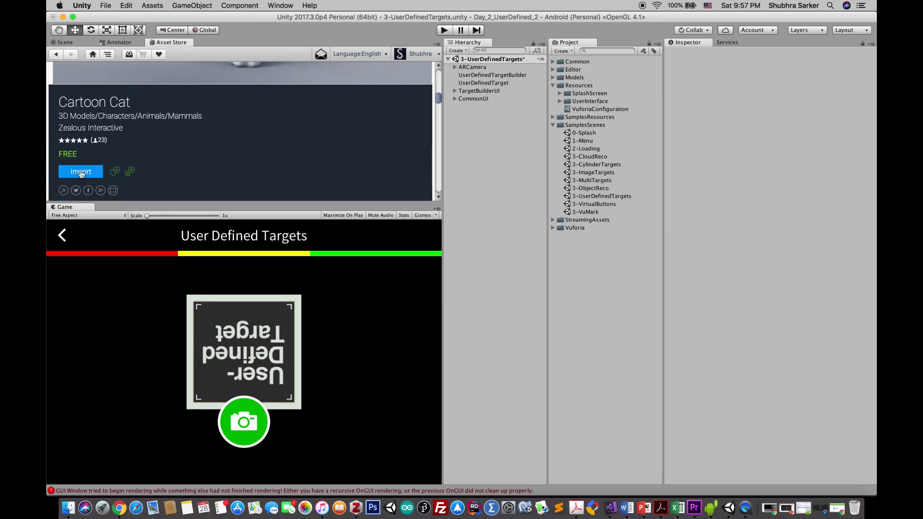
{"action": "left_click", "coordinate": [80, 173]}
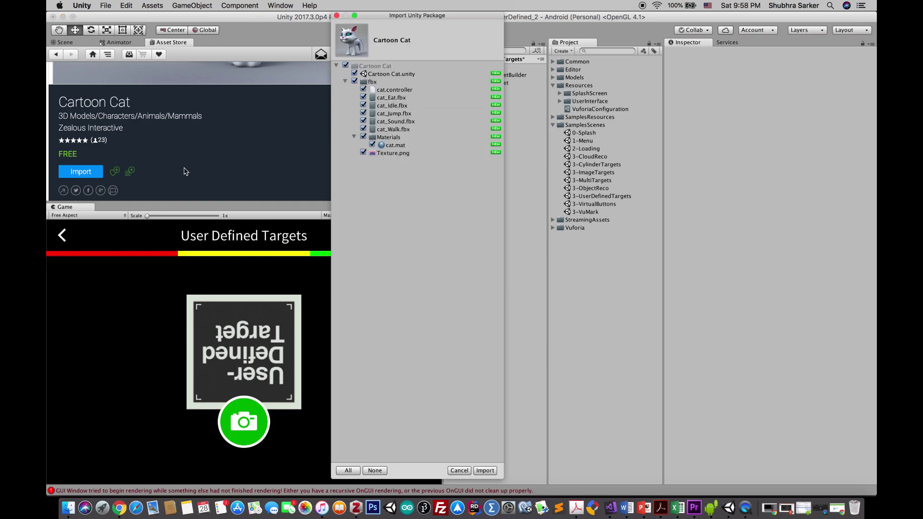
{"action": "left_click", "coordinate": [484, 470]}
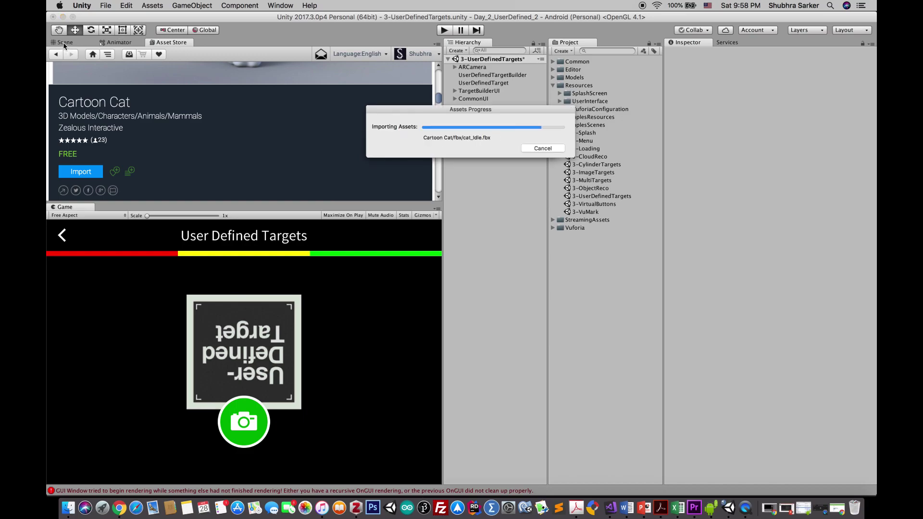
Place the cat_Eat model from the Cartoon Cat fbx folder into the 3-UserDefinedTargets scene.
{"action": "left_click", "coordinate": [63, 43]}
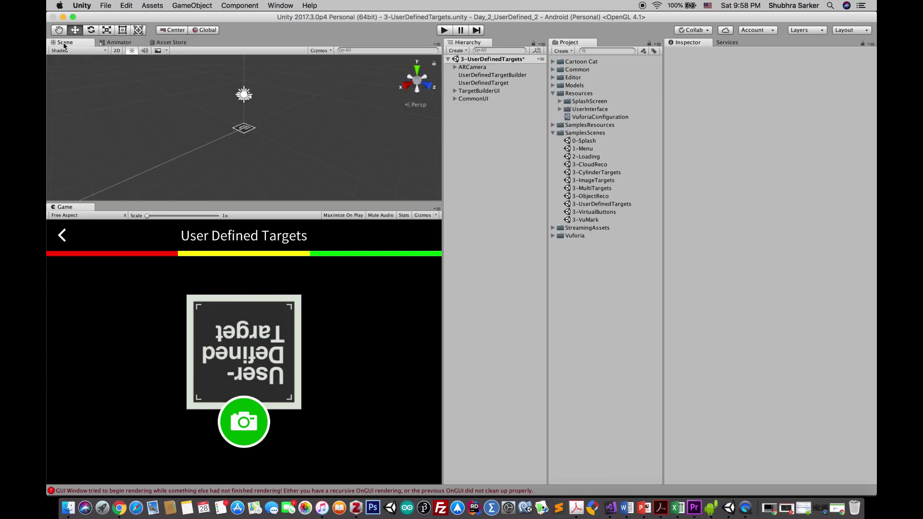
{"action": "left_click", "coordinate": [553, 93]}
{"action": "left_click", "coordinate": [553, 109]}
{"action": "left_click", "coordinate": [557, 61]}
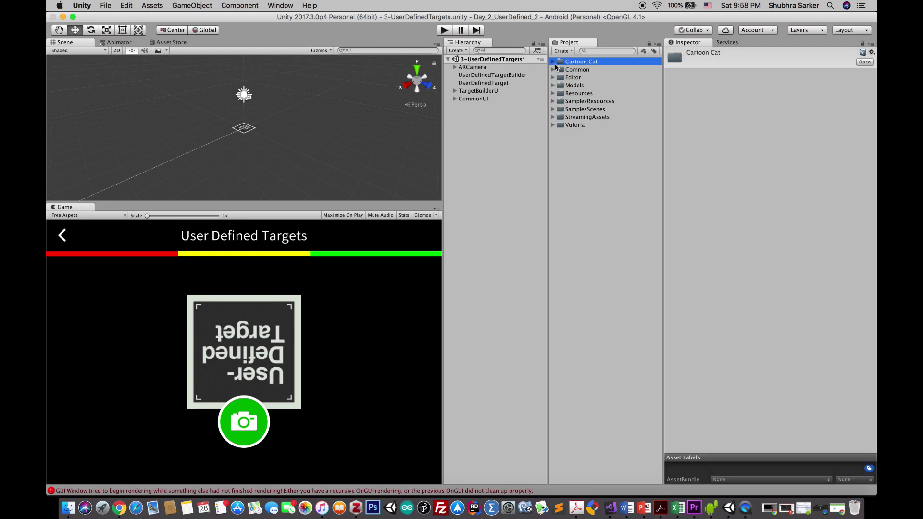
{"action": "left_click", "coordinate": [552, 61]}
{"action": "left_click", "coordinate": [576, 70]}
{"action": "left_click", "coordinate": [560, 77]}
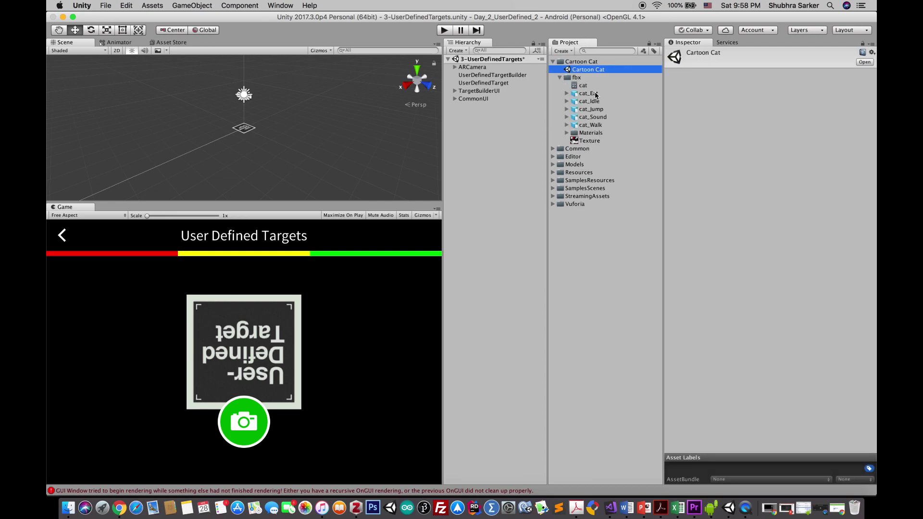
{"action": "left_click_drag", "start_coordinate": [590, 93], "coordinate": [490, 179]}
{"action": "key", "text": "f"}
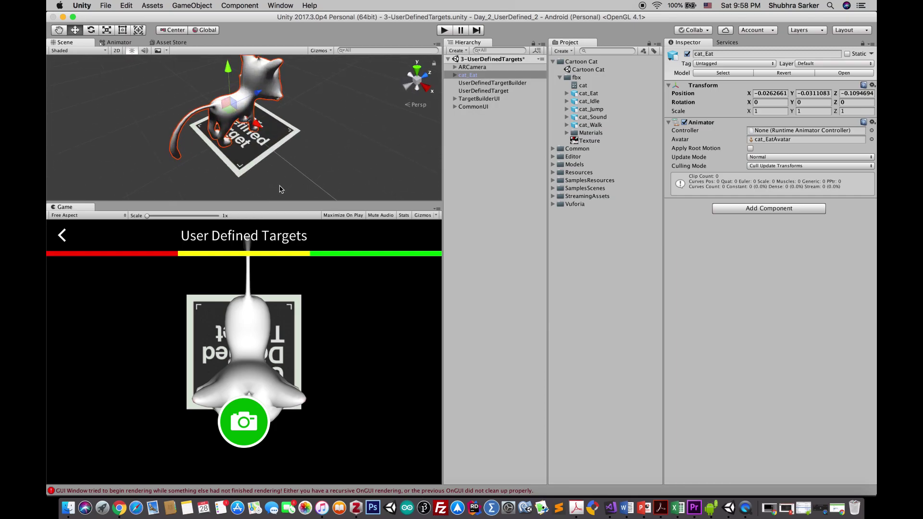
Scale the cat_Eat model uniformly to about 0.44 and reposition it over the user-defined target plane.
{"action": "left_click_drag", "start_coordinate": [275, 186], "coordinate": [160, 191], "text": "alt"}
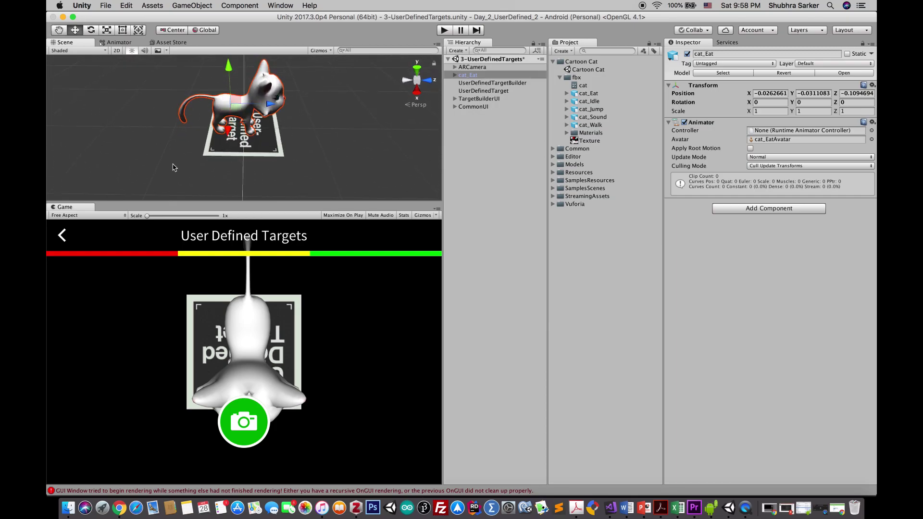
{"action": "left_click_drag", "start_coordinate": [268, 105], "coordinate": [268, 105]}
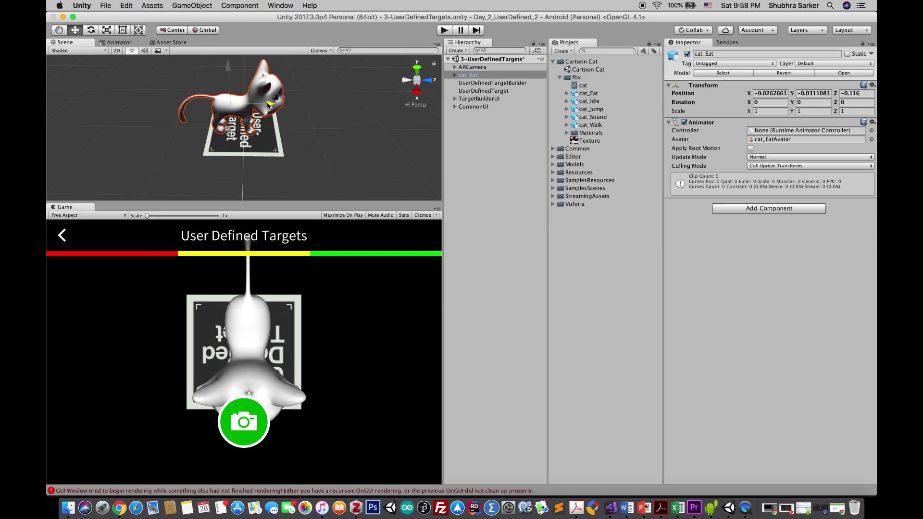
{"action": "key", "text": "r"}
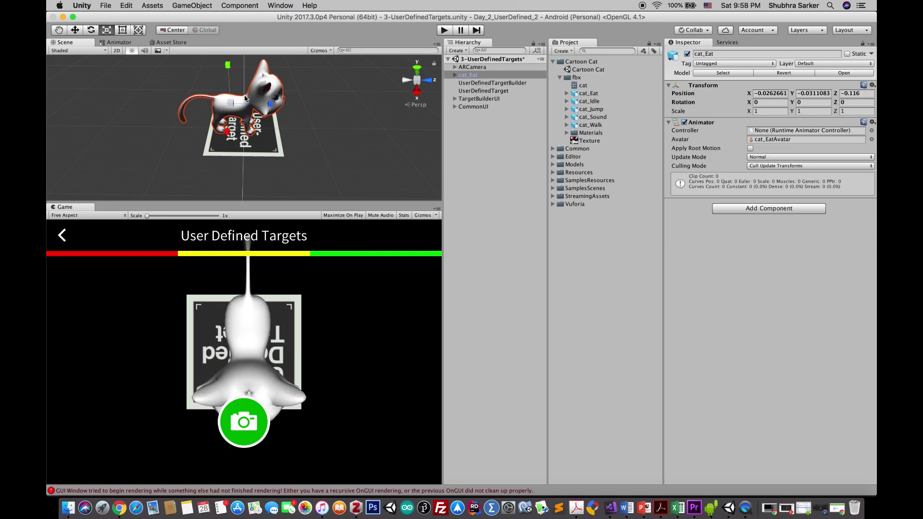
{"action": "left_click_drag", "start_coordinate": [235, 103], "coordinate": [102, 55]}
{"action": "key", "text": "w"}
{"action": "left_click_drag", "start_coordinate": [227, 131], "coordinate": [249, 136]}
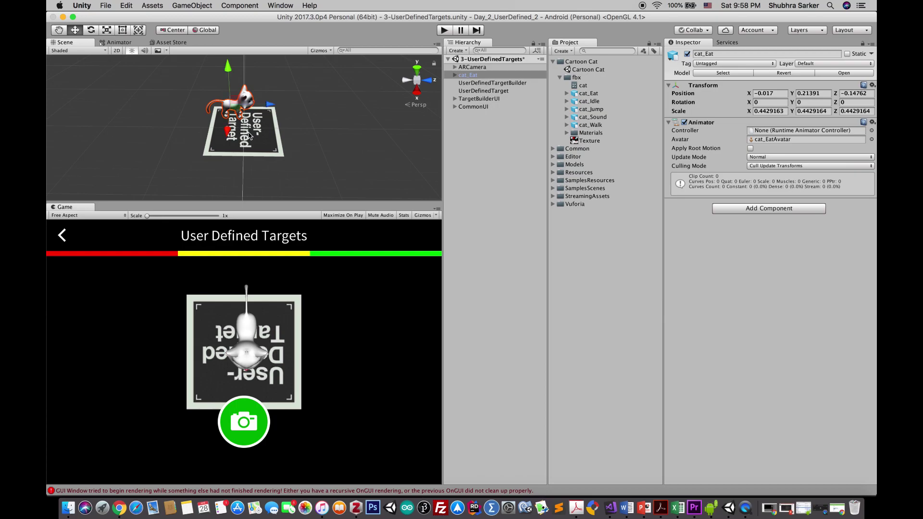
Rotate cat_Eat to about 159 degrees around Y and move it to a Z position of 0.046.
{"action": "left_click_drag", "start_coordinate": [258, 104], "coordinate": [105, 144]}
{"action": "key", "text": "e"}
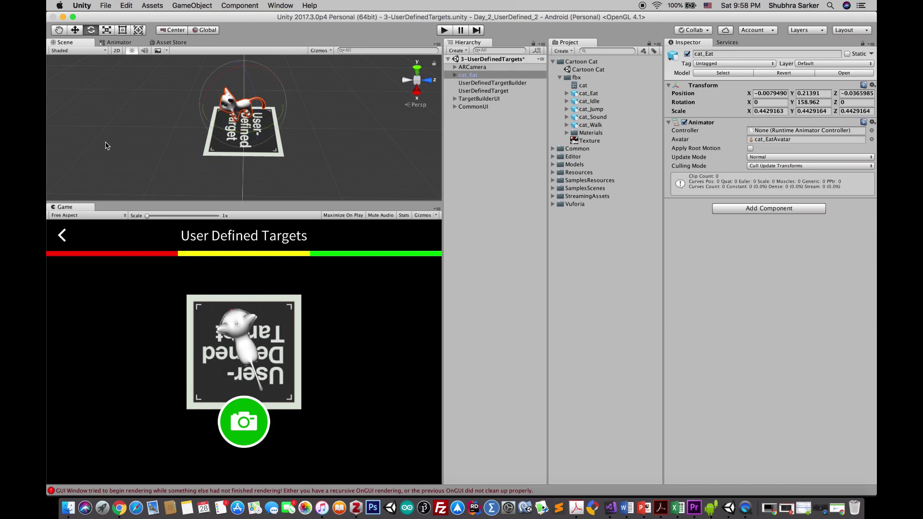
{"action": "left_click", "coordinate": [75, 30]}
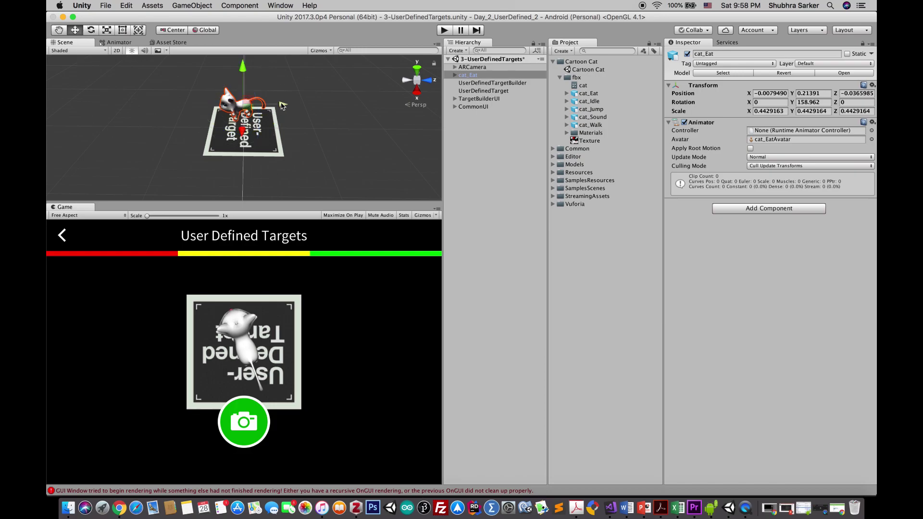
{"action": "left_click_drag", "start_coordinate": [283, 105], "coordinate": [291, 104]}
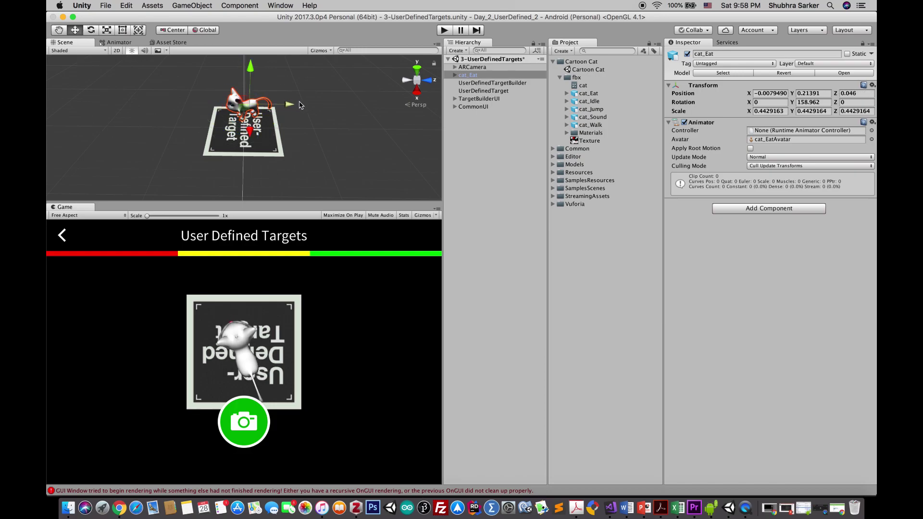
Make cat_Eat a child of UserDefinedTarget and assign the cat controller to its Animator component.
{"action": "left_click", "coordinate": [478, 76]}
{"action": "left_click_drag", "start_coordinate": [478, 77], "coordinate": [478, 91]}
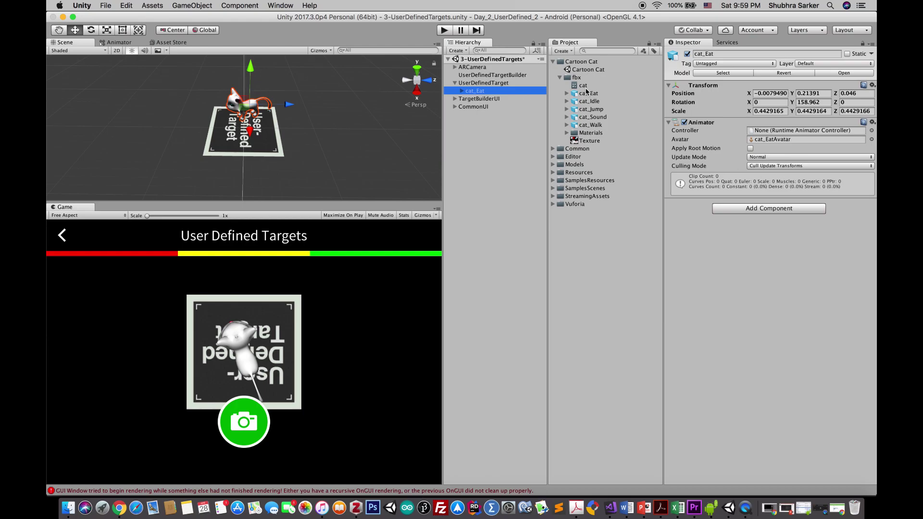
{"action": "left_click_drag", "start_coordinate": [581, 86], "coordinate": [765, 131]}
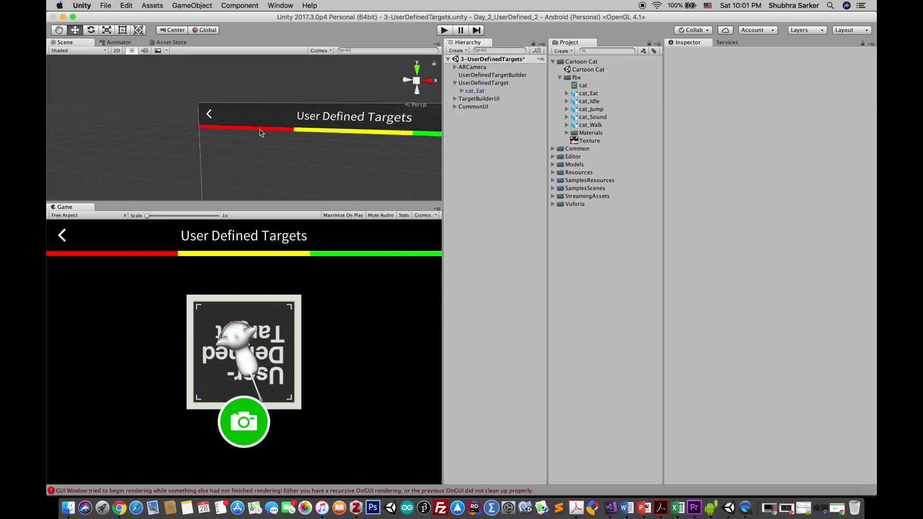
Examine the TargetBuilderCanvas under TargetBuilderUI, including the Low, Med and High images of its QualityMeter.
{"action": "left_click", "coordinate": [455, 99]}
{"action": "left_click", "coordinate": [462, 106]}
{"action": "left_click", "coordinate": [469, 114]}
{"action": "left_click", "coordinate": [487, 122]}
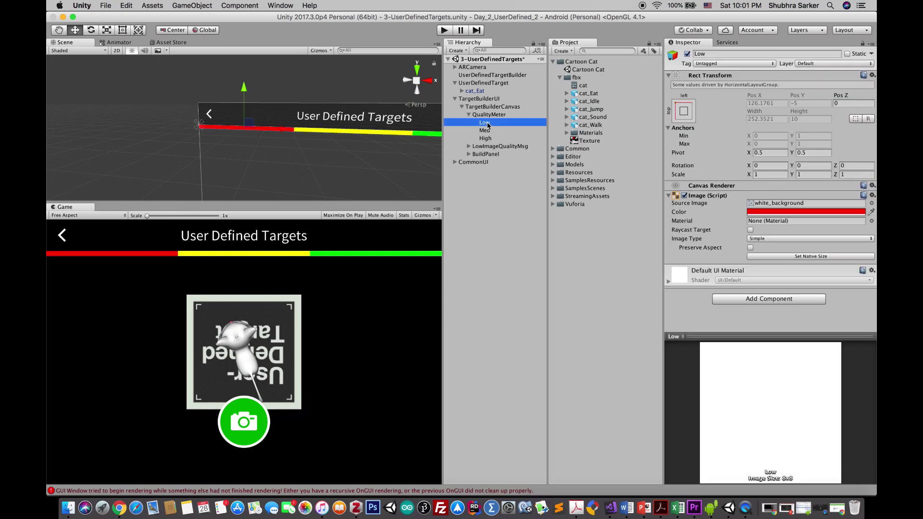
{"action": "left_click", "coordinate": [489, 130]}
{"action": "left_click", "coordinate": [492, 138]}
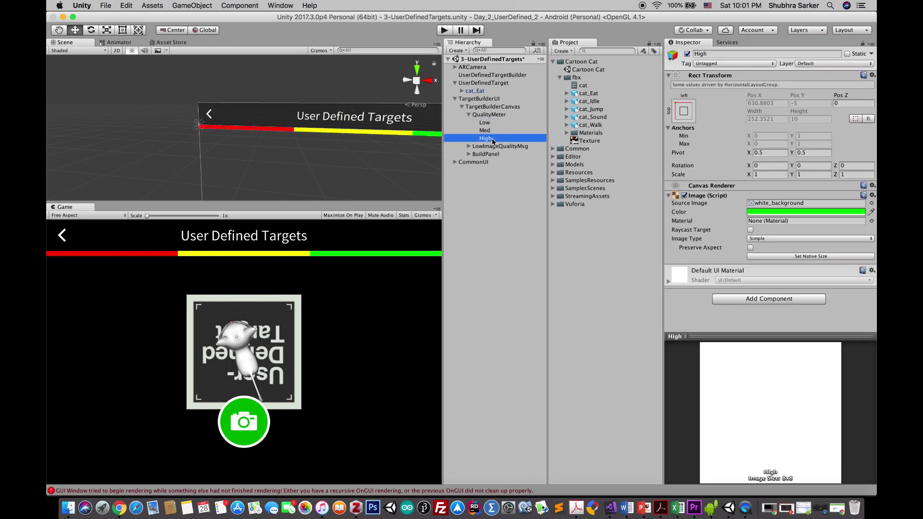
{"action": "left_click", "coordinate": [331, 122]}
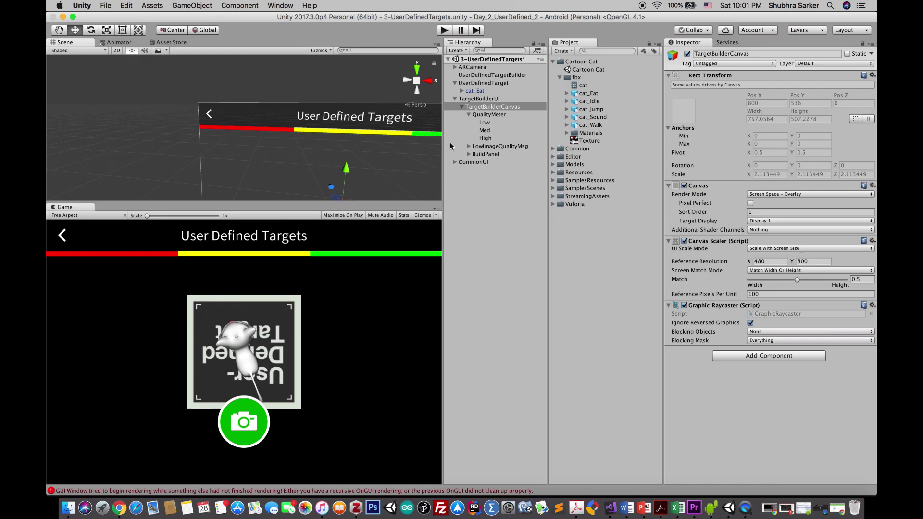
Select cat_Eat under UserDefinedTarget and focus the scene view on it.
{"action": "double_click", "coordinate": [477, 91]}
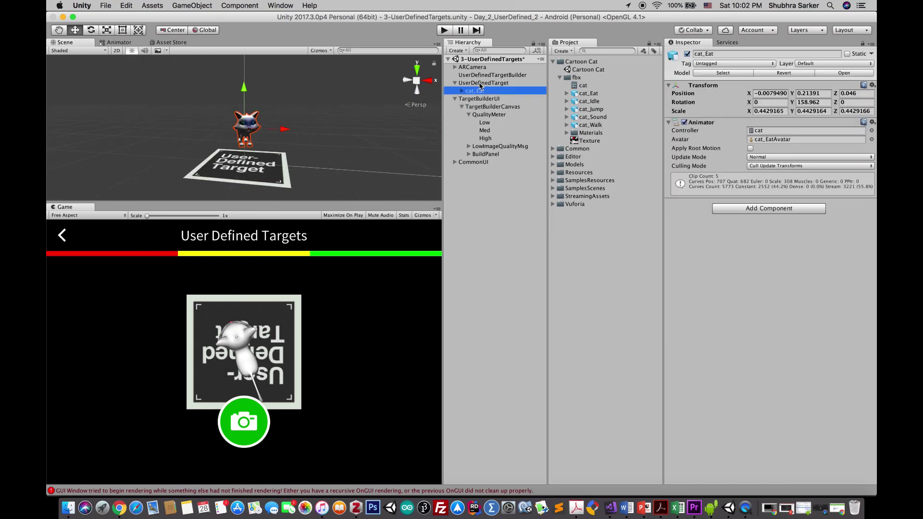